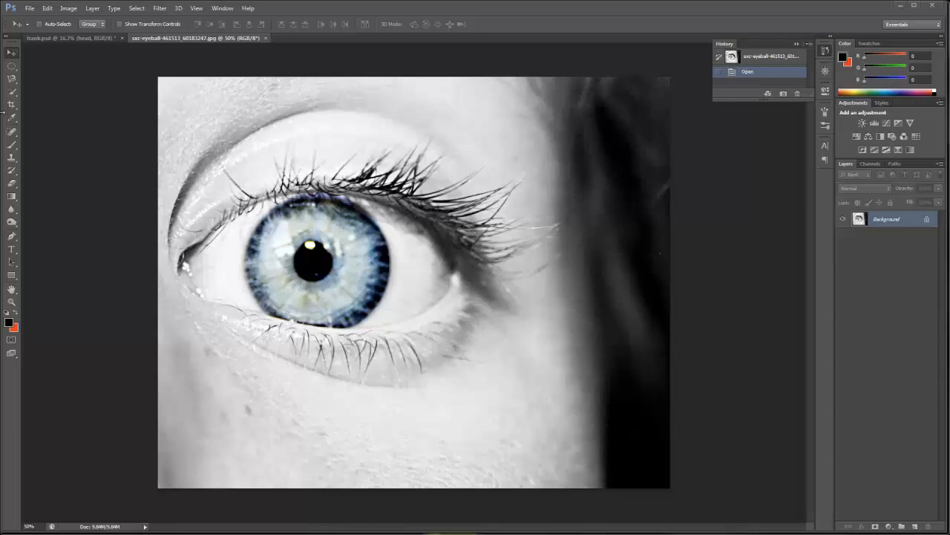
# Step: Draw an elliptical marquee selection about 8 in wide and 7.8 in high around the blue iris in the eyeball photo
pyautogui.click(12, 67)
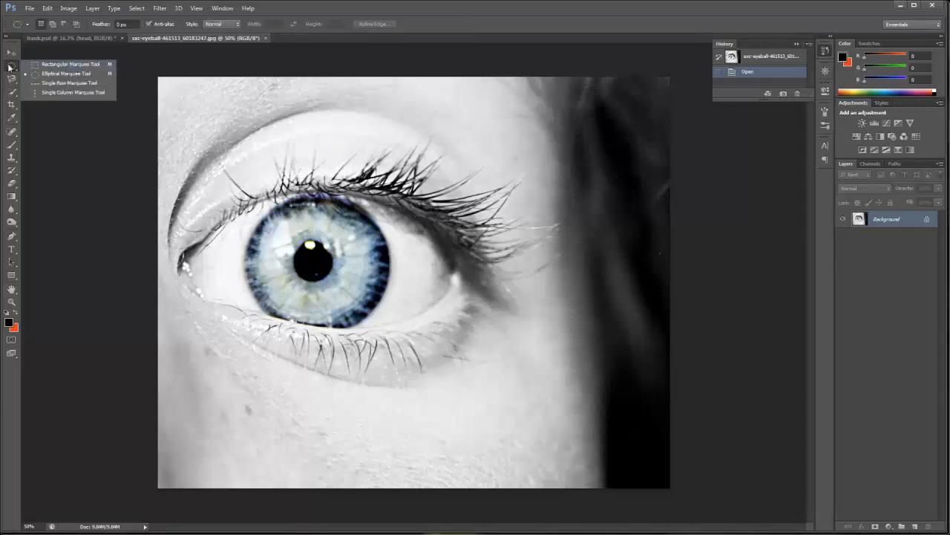
pyautogui.click(69, 65)
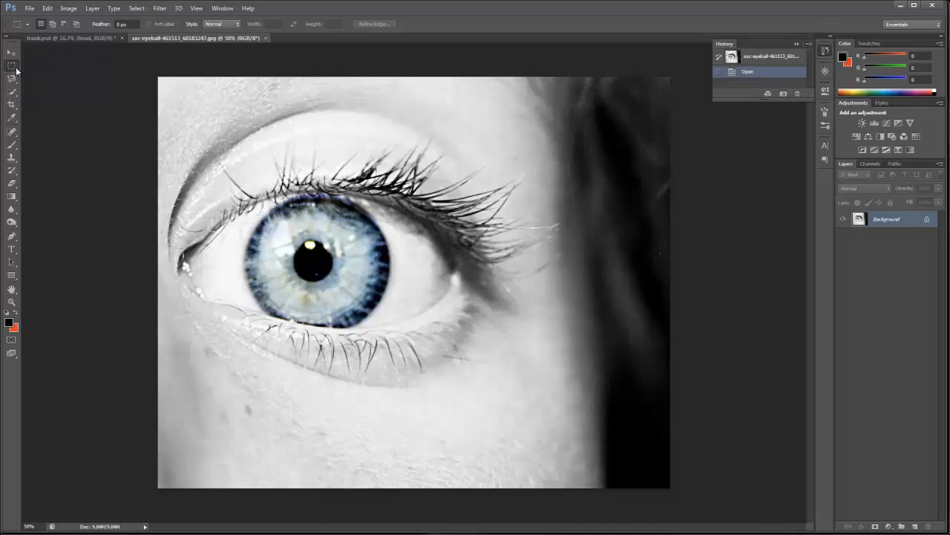
pyautogui.click(15, 68)
pyautogui.click(73, 73)
pyautogui.moveTo(259, 206); pyautogui.dragTo(389, 328)
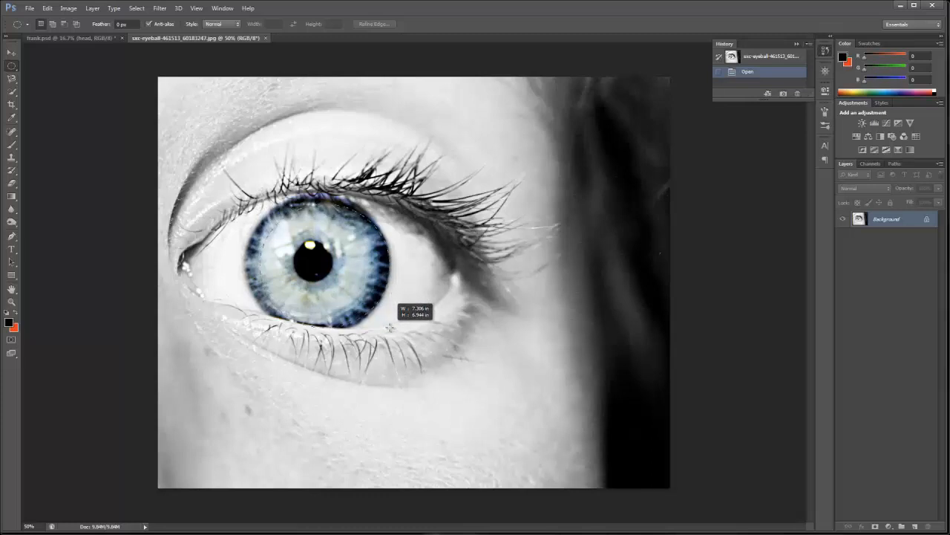
pyautogui.moveTo(390, 328)
pyautogui.mouseDown()
pyautogui.moveTo(384, 335)
pyautogui.moveTo(382, 320)
pyautogui.moveTo(374, 322)
pyautogui.moveTo(390, 327)
pyautogui.mouseUp()
pyautogui.moveTo(389, 327); pyautogui.dragTo(381, 322)
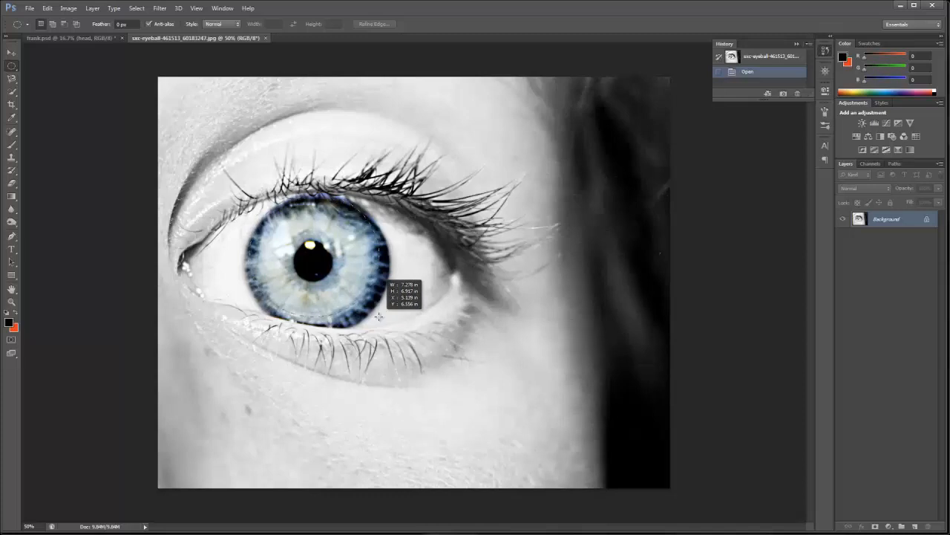
pyautogui.moveTo(379, 317); pyautogui.dragTo(389, 338)
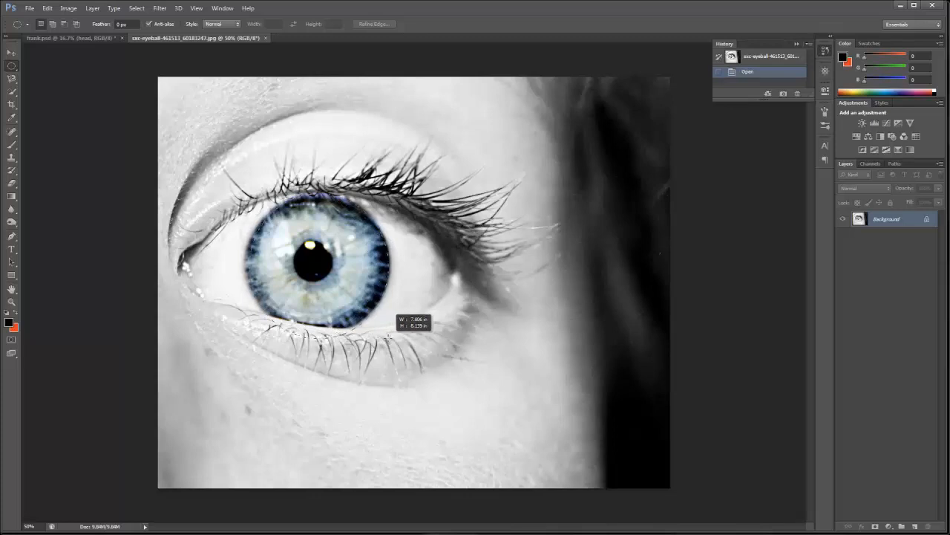
pyautogui.moveTo(389, 337); pyautogui.dragTo(389, 332)
pyautogui.press('space')
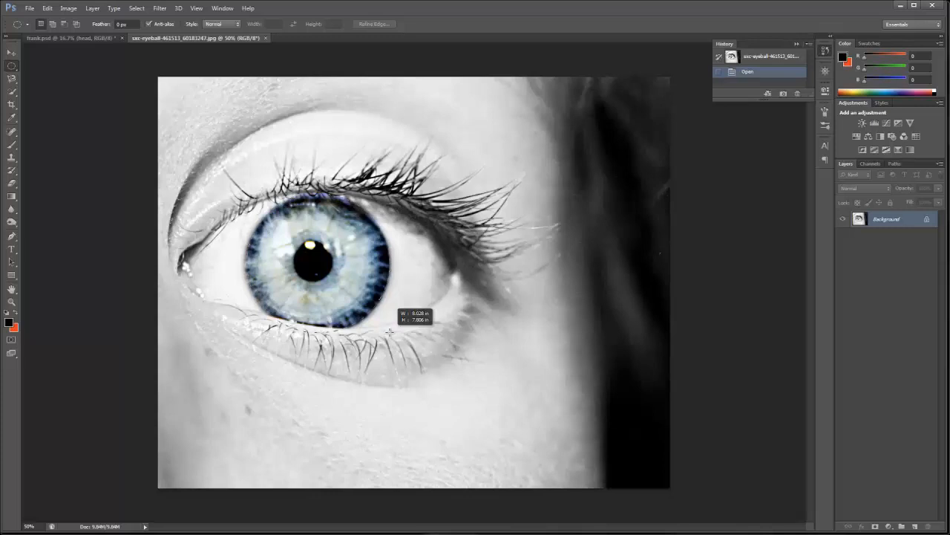
pyautogui.moveTo(389, 331); pyautogui.dragTo(389, 327)
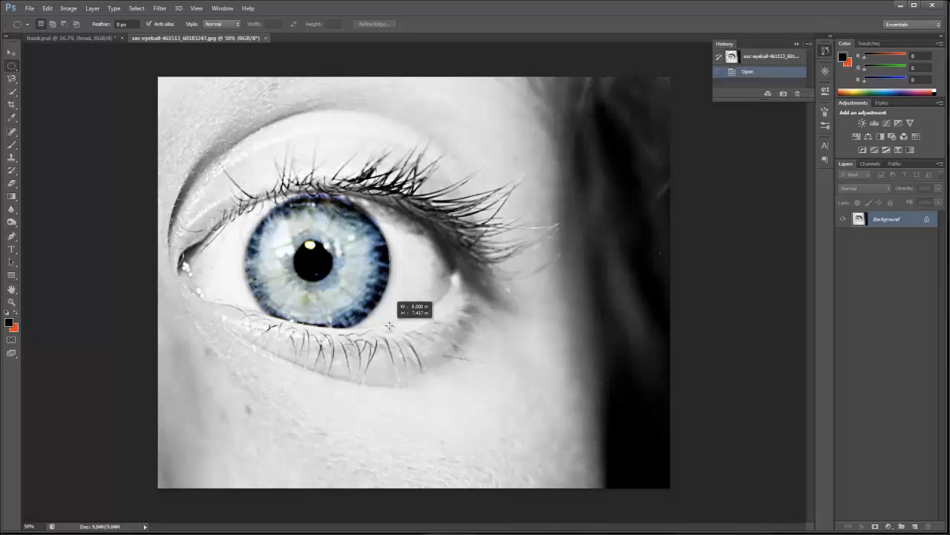
pyautogui.moveTo(389, 326); pyautogui.dragTo(389, 329)
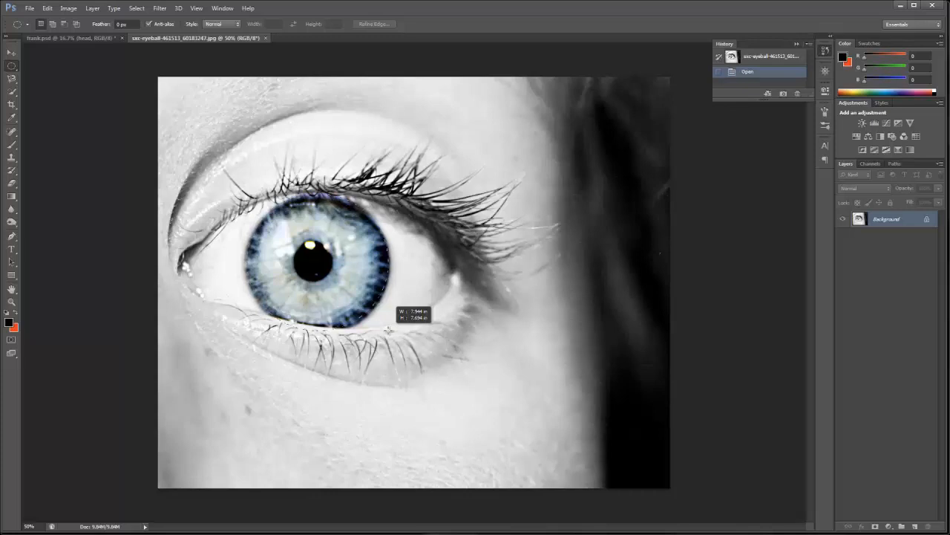
pyautogui.moveTo(389, 328); pyautogui.dragTo(390, 331)
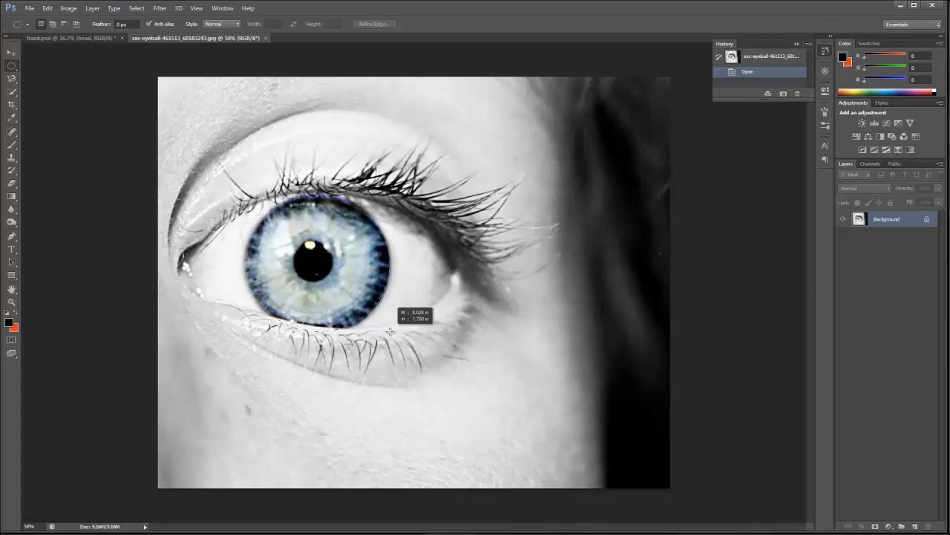
pyautogui.moveTo(390, 331); pyautogui.dragTo(388, 332)
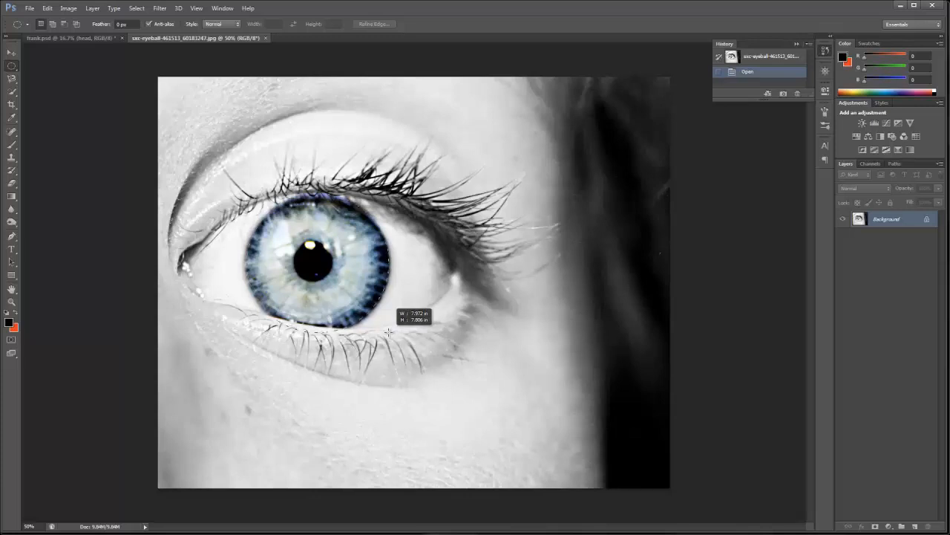
pyautogui.moveTo(388, 332); pyautogui.dragTo(389, 332)
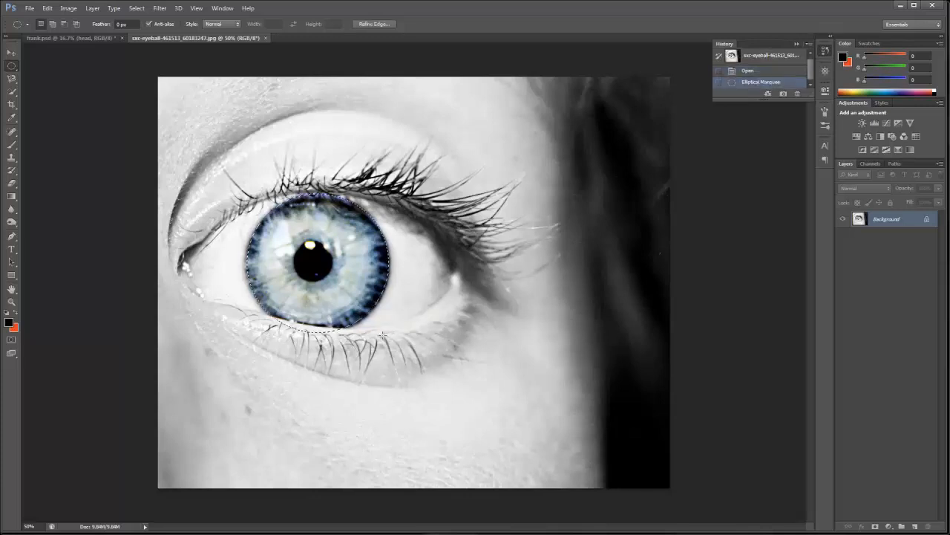
# Step: Soften the iris selection with Refine Edge by raising the feather moderately, leaving smooth at 0 and the output as a selection
pyautogui.click(372, 24)
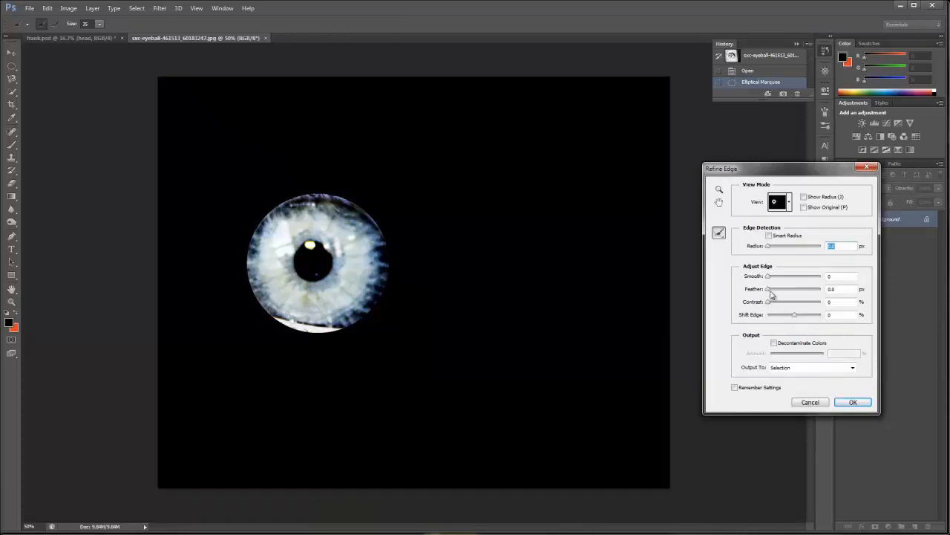
pyautogui.moveTo(769, 276); pyautogui.dragTo(806, 280)
pyautogui.moveTo(806, 279); pyautogui.dragTo(788, 291)
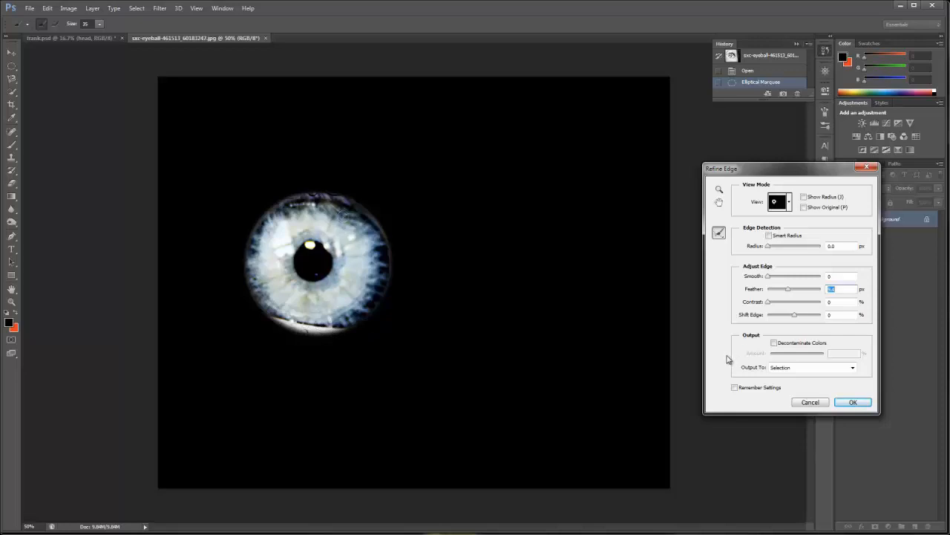
pyautogui.click(854, 403)
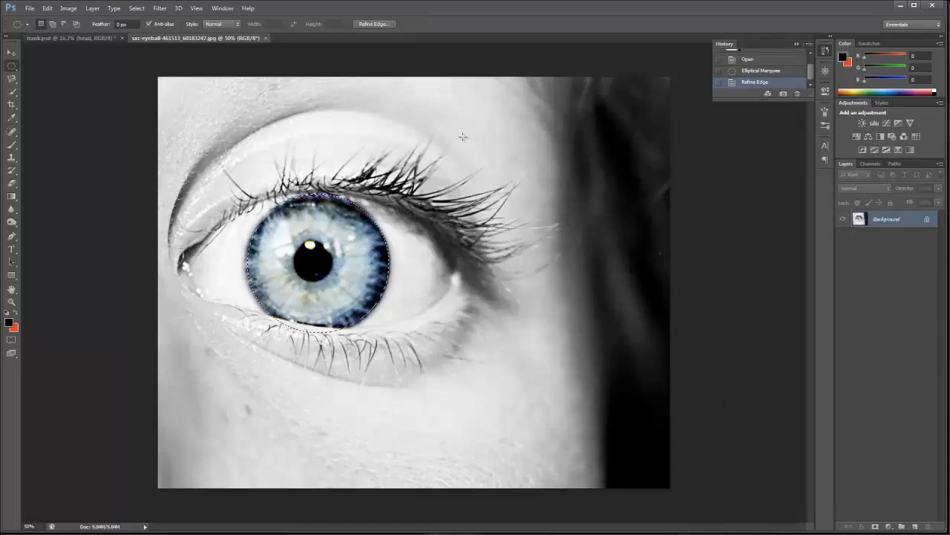
# Step: Copy the selected iris and paste it into frank.psd as a new layer above the head layer
pyautogui.click(80, 38)
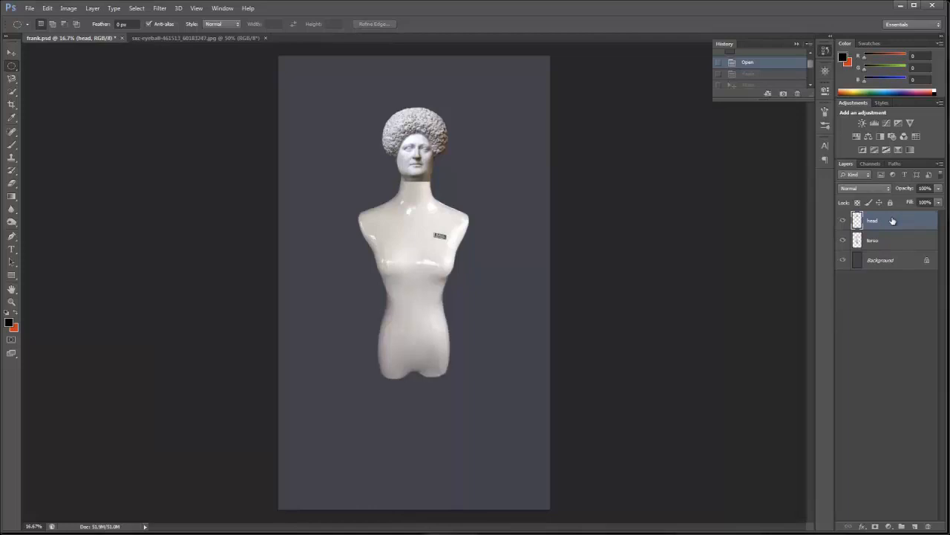
pyautogui.hotkey('ctrl', 'v')
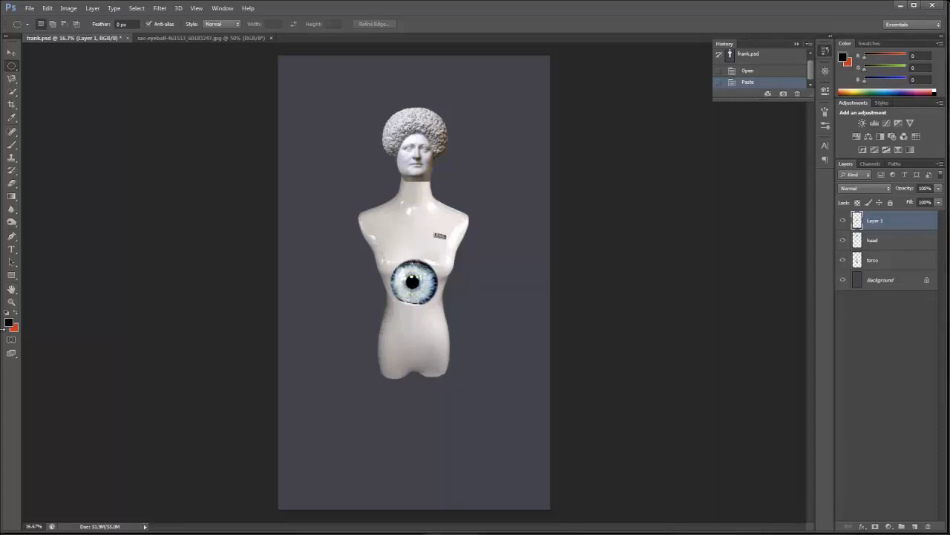
# Step: Remove the eyelash marks below the pasted iris and along its upper rim with the content-aware Spot Healing Brush
pyautogui.doubleClick(11, 303)
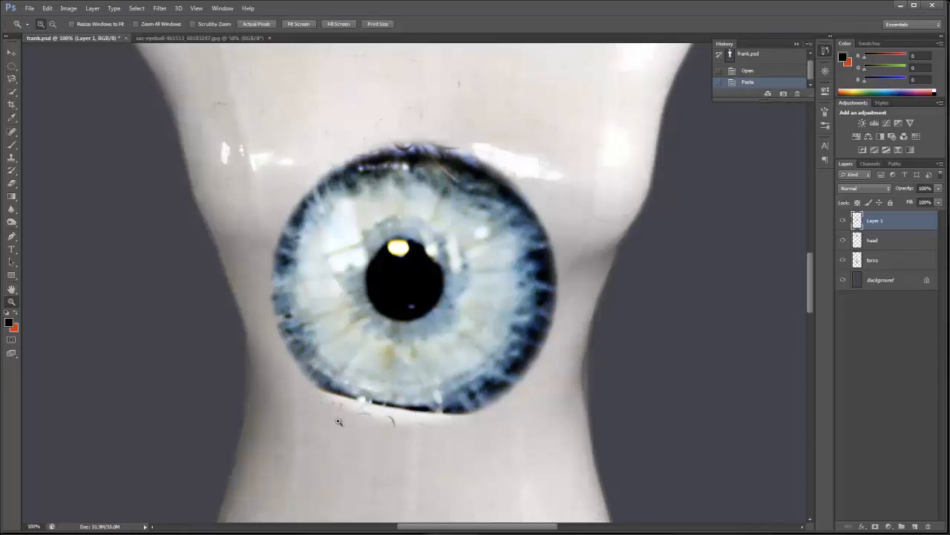
pyautogui.click(11, 132)
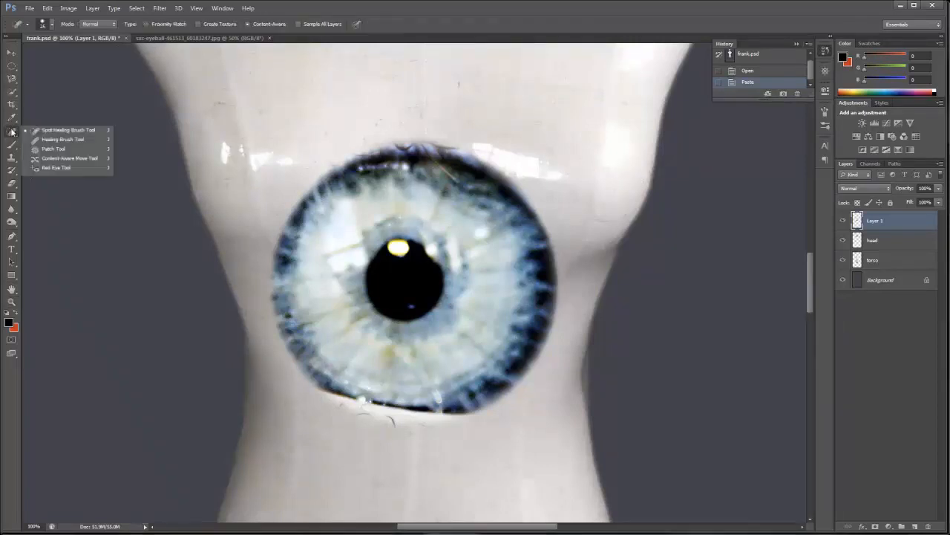
pyautogui.click(67, 132)
pyautogui.click(338, 404)
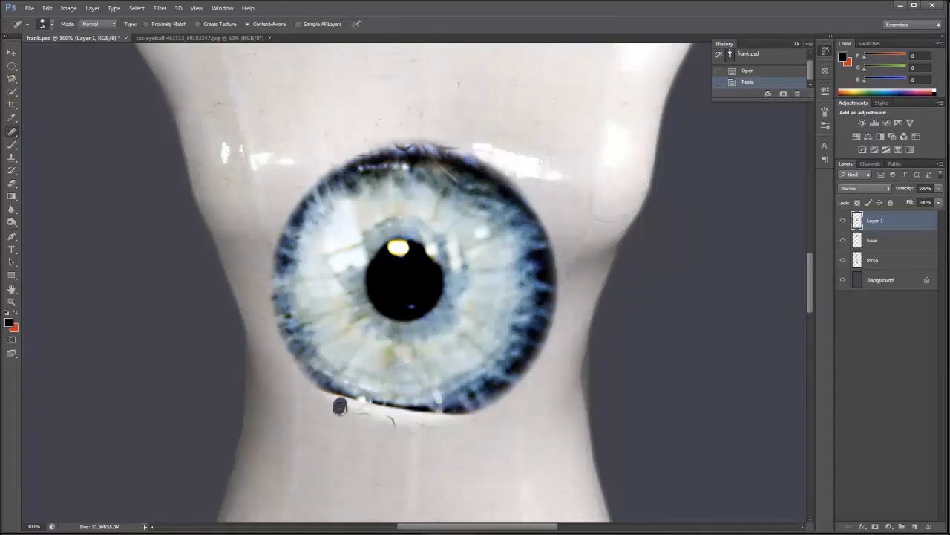
pyautogui.moveTo(350, 414)
pyautogui.mouseDown()
pyautogui.moveTo(374, 413)
pyautogui.moveTo(364, 401)
pyautogui.mouseUp()
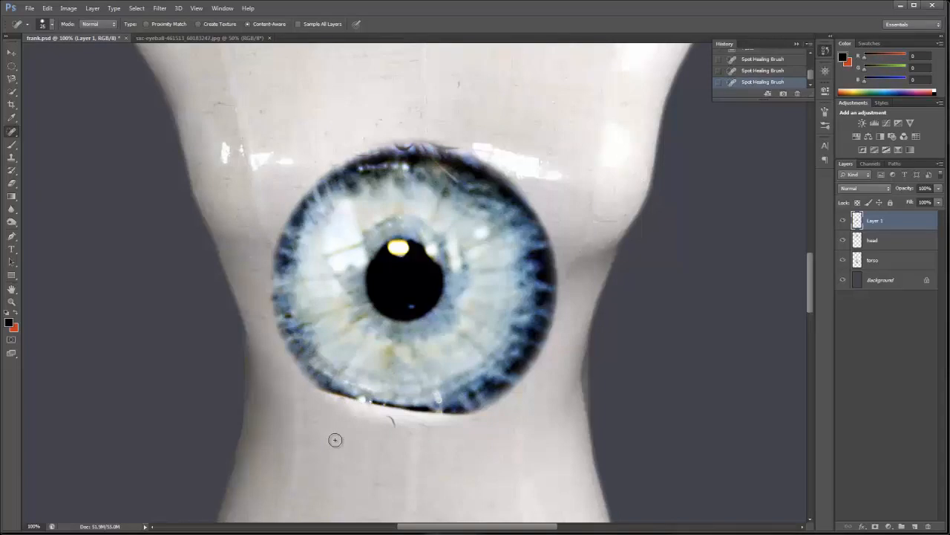
pyautogui.click(341, 402)
pyautogui.moveTo(378, 418)
pyautogui.mouseDown()
pyautogui.moveTo(391, 431)
pyautogui.moveTo(418, 424)
pyautogui.moveTo(403, 418)
pyautogui.moveTo(419, 421)
pyautogui.mouseUp()
pyautogui.moveTo(361, 154)
pyautogui.mouseDown()
pyautogui.moveTo(334, 163)
pyautogui.moveTo(413, 142)
pyautogui.moveTo(461, 150)
pyautogui.moveTo(417, 145)
pyautogui.moveTo(455, 181)
pyautogui.mouseUp()
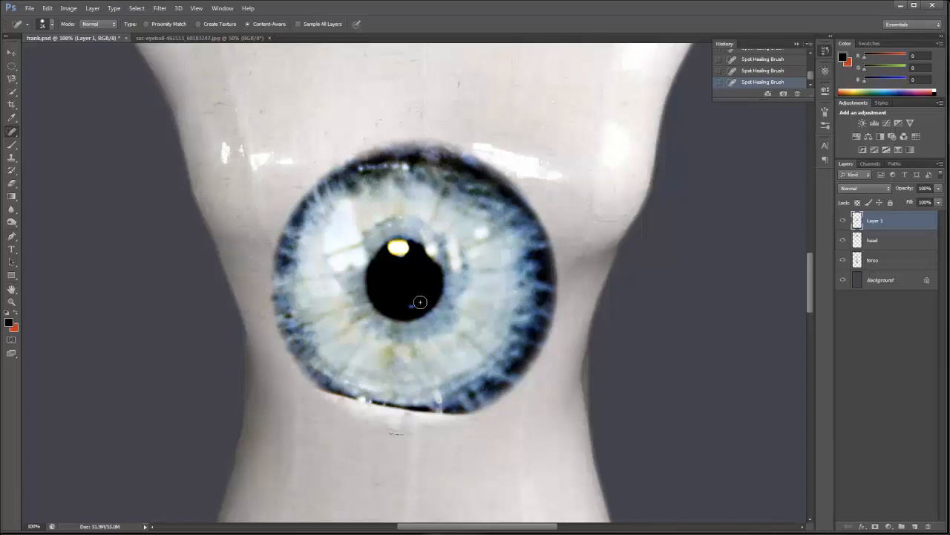
# Step: Shift the eye slightly down and left on the torso and erase the stray marks beneath it with the Eraser
pyautogui.press('v')
pyautogui.moveTo(446, 320)
pyautogui.mouseDown()
pyautogui.moveTo(424, 303)
pyautogui.moveTo(423, 337)
pyautogui.mouseUp()
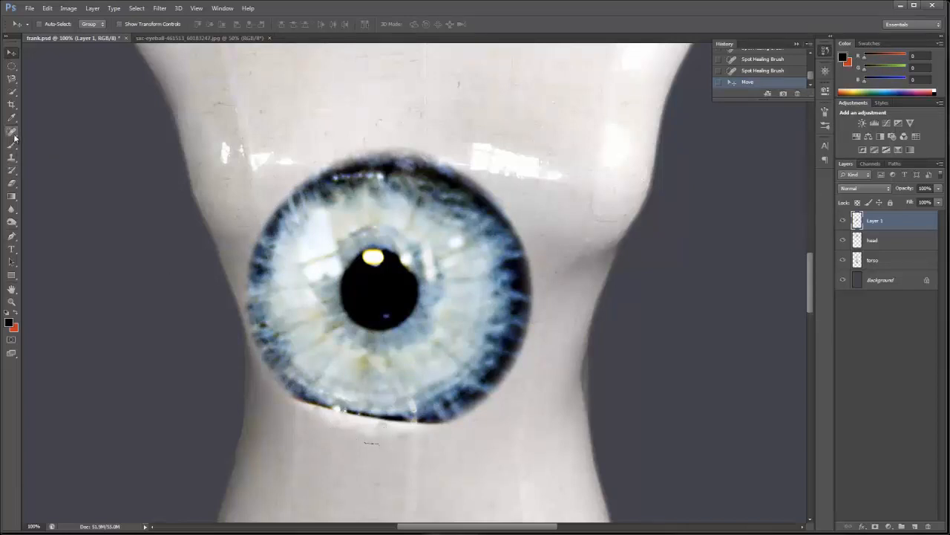
pyautogui.click(11, 184)
pyautogui.moveTo(379, 421)
pyautogui.mouseDown()
pyautogui.moveTo(357, 445)
pyautogui.moveTo(403, 451)
pyautogui.moveTo(305, 428)
pyautogui.moveTo(413, 439)
pyautogui.moveTo(337, 431)
pyautogui.mouseUp()
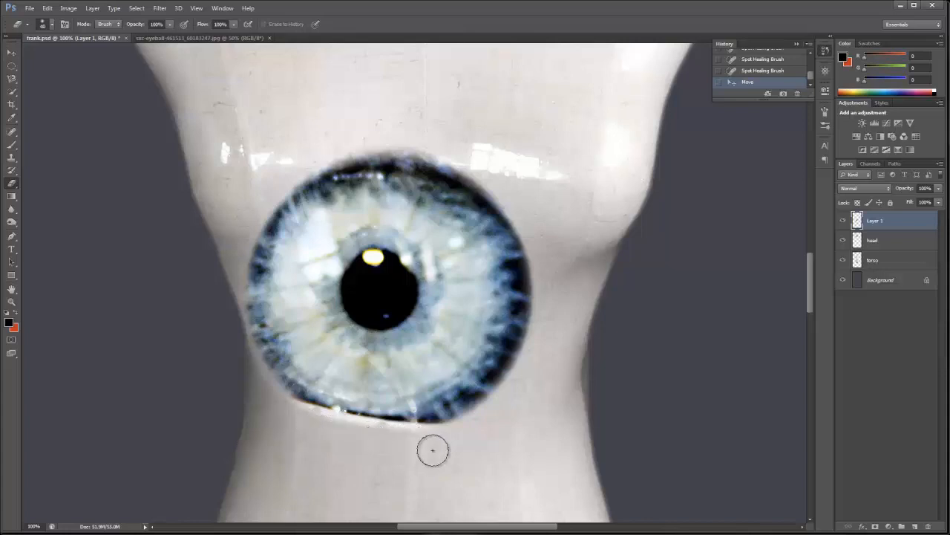
pyautogui.click(461, 451)
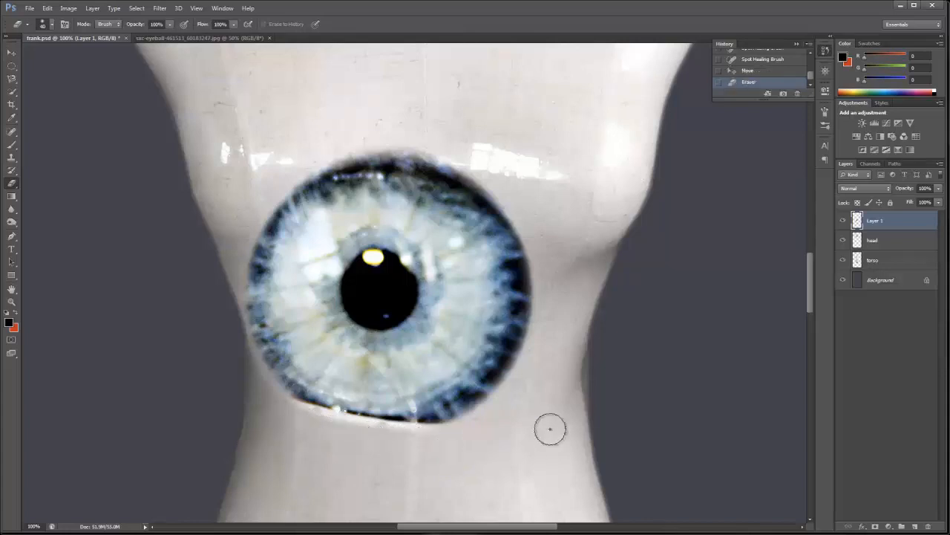
# Step: Move the eye layer from the torso up to the empty space just right of the statue's head
pyautogui.click(10, 303)
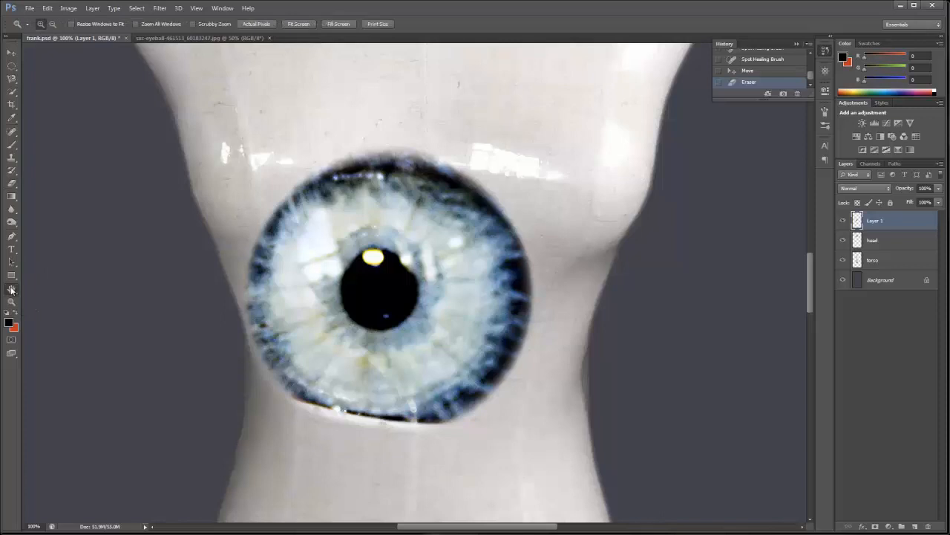
pyautogui.doubleClick(11, 289)
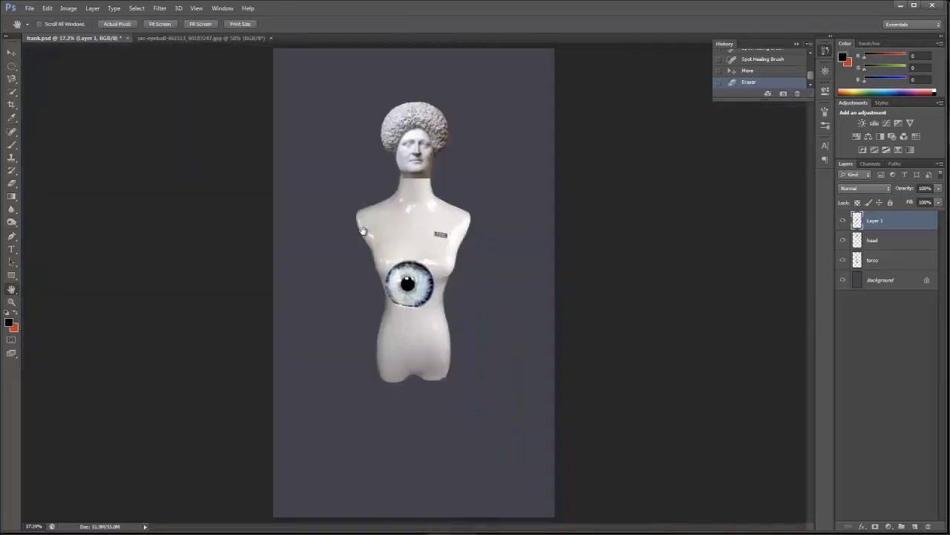
pyautogui.press('v')
pyautogui.moveTo(396, 274); pyautogui.dragTo(378, 148)
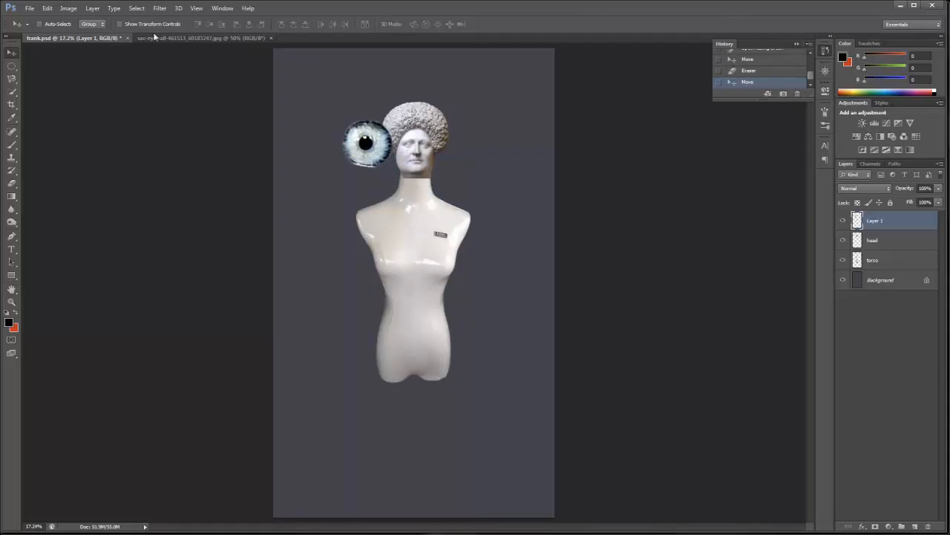
pyautogui.click(178, 38)
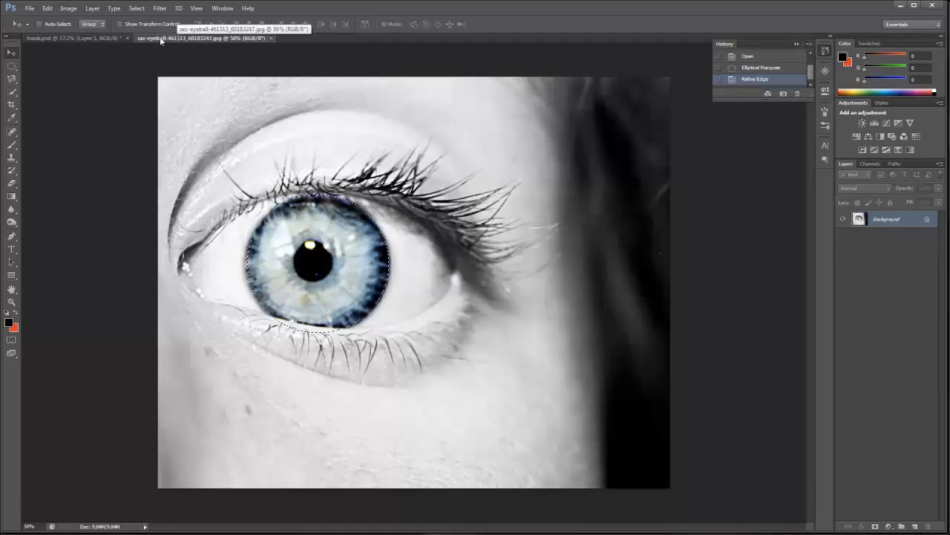
pyautogui.click(97, 38)
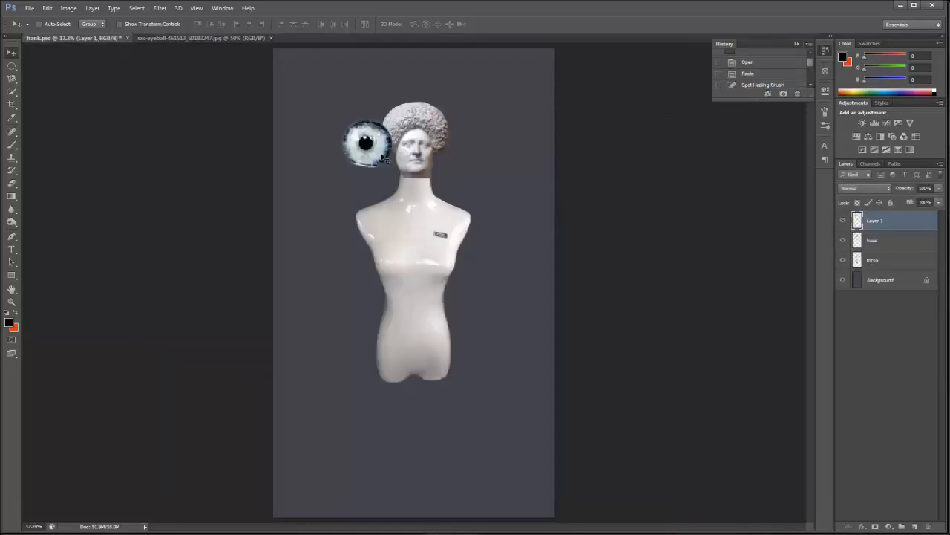
pyautogui.moveTo(387, 155); pyautogui.dragTo(473, 165)
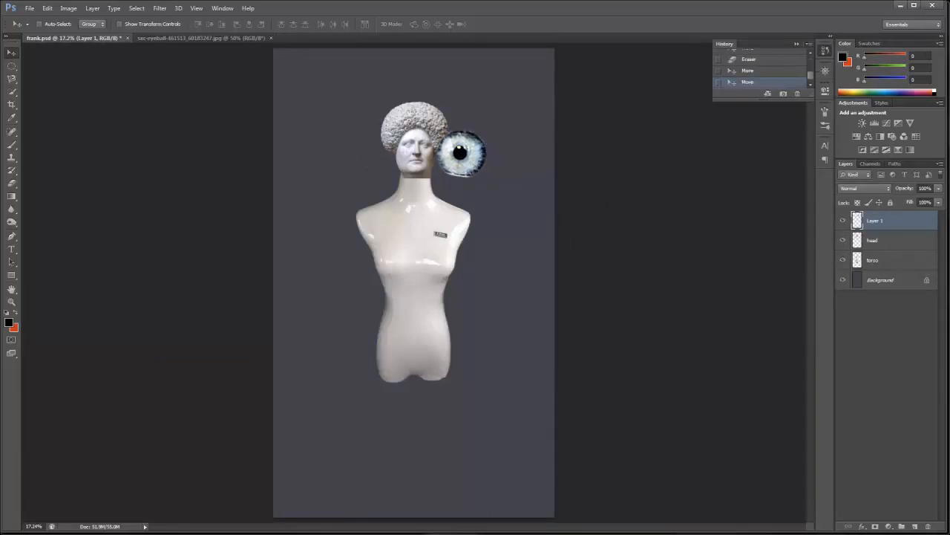
# Step: Scale the eye down with Free Transform to about 8% width and 9.5% height and place it on the cheek beside the nose
pyautogui.click(12, 303)
pyautogui.moveTo(343, 90); pyautogui.dragTo(525, 265)
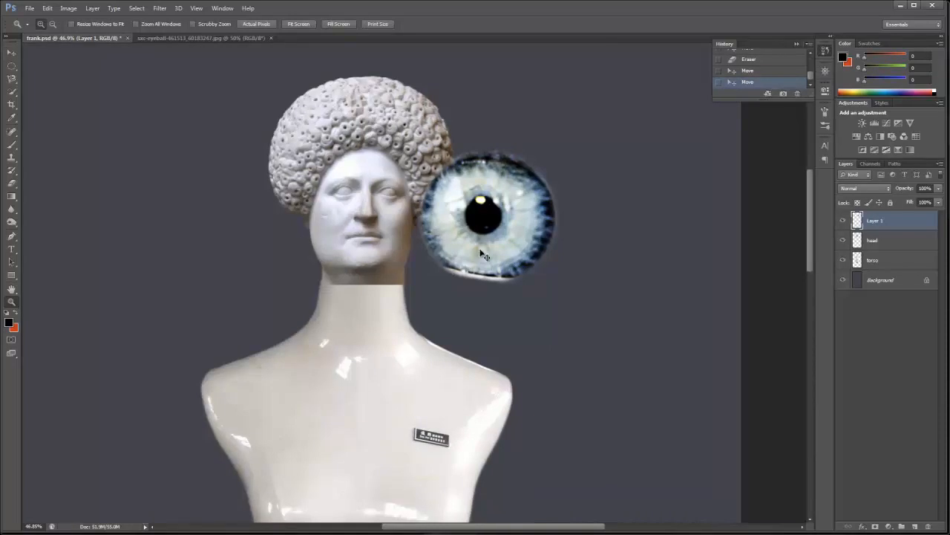
pyautogui.hotkey('ctrl', 't')
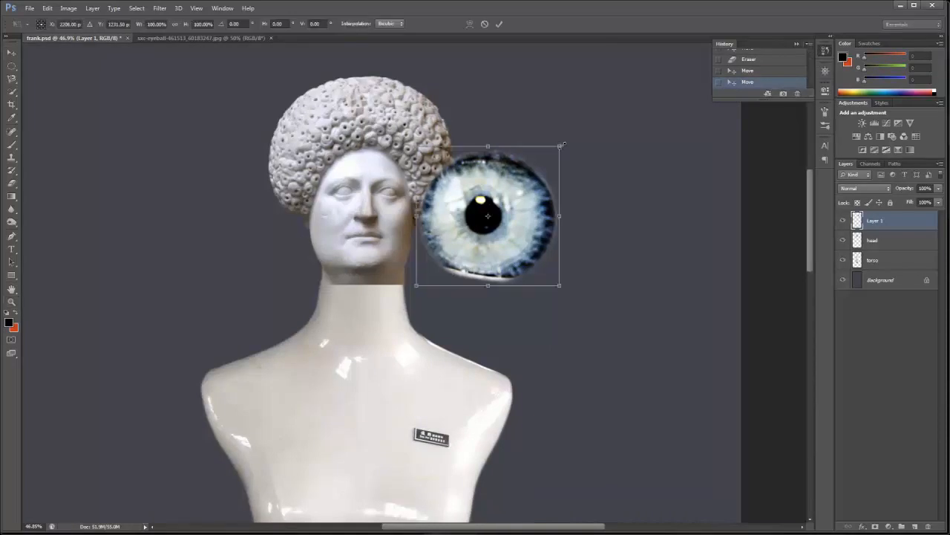
pyautogui.moveTo(562, 143); pyautogui.dragTo(441, 225)
pyautogui.moveTo(446, 270); pyautogui.dragTo(388, 210)
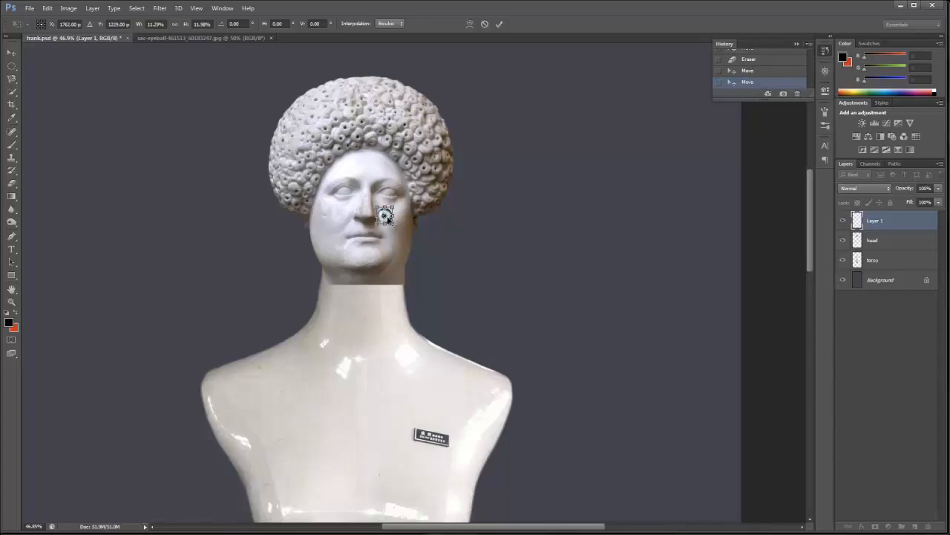
pyautogui.moveTo(386, 215)
pyautogui.mouseDown()
pyautogui.moveTo(394, 208)
pyautogui.moveTo(386, 215)
pyautogui.mouseUp()
pyautogui.moveTo(394, 207); pyautogui.dragTo(391, 210)
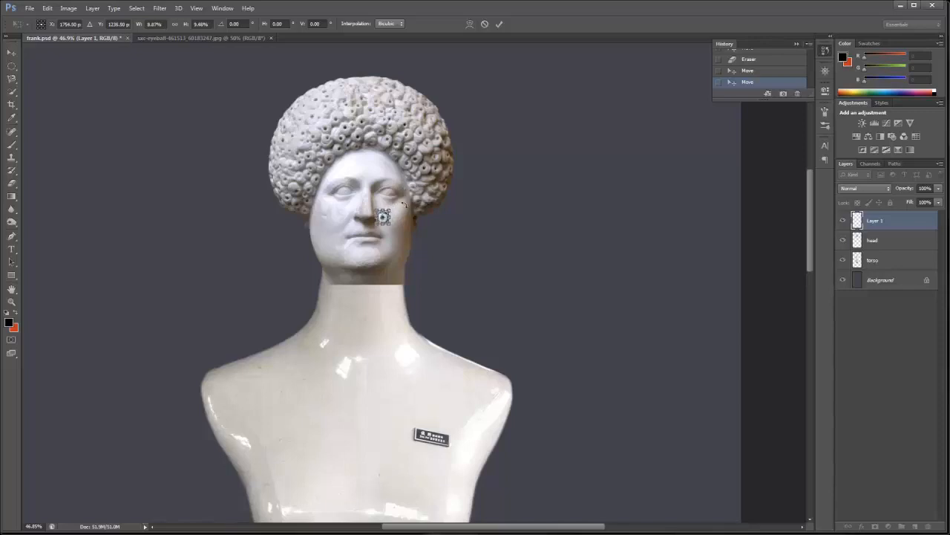
pyautogui.click(500, 24)
pyautogui.press('z')
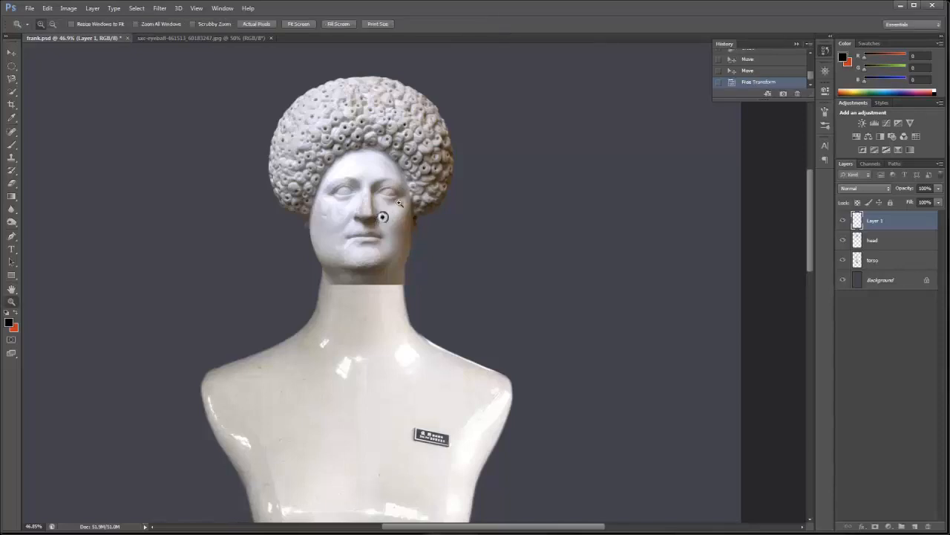
# Step: Move the eye onto the statue's blank eye at the viewer's right and scale it with Free Transform to about 65% width and 67% height
pyautogui.press('v')
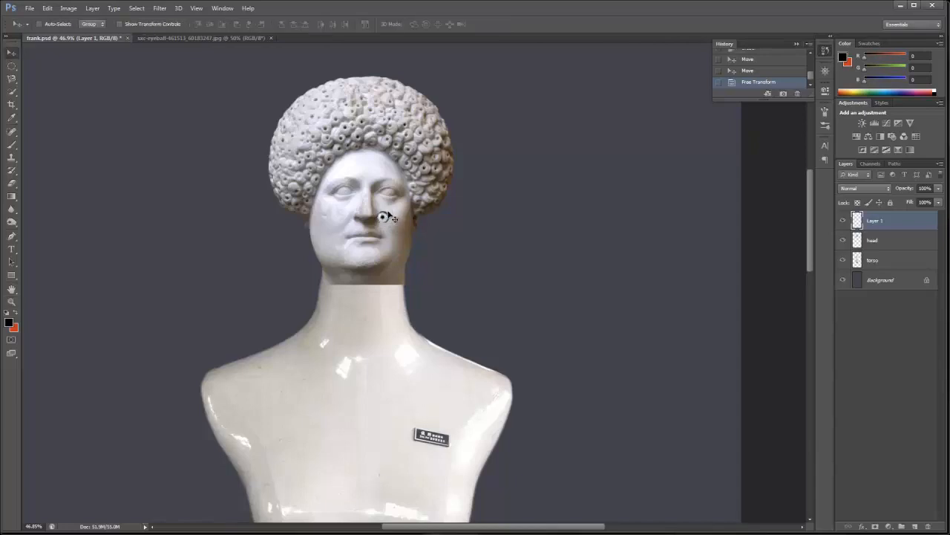
pyautogui.moveTo(384, 215); pyautogui.dragTo(391, 186)
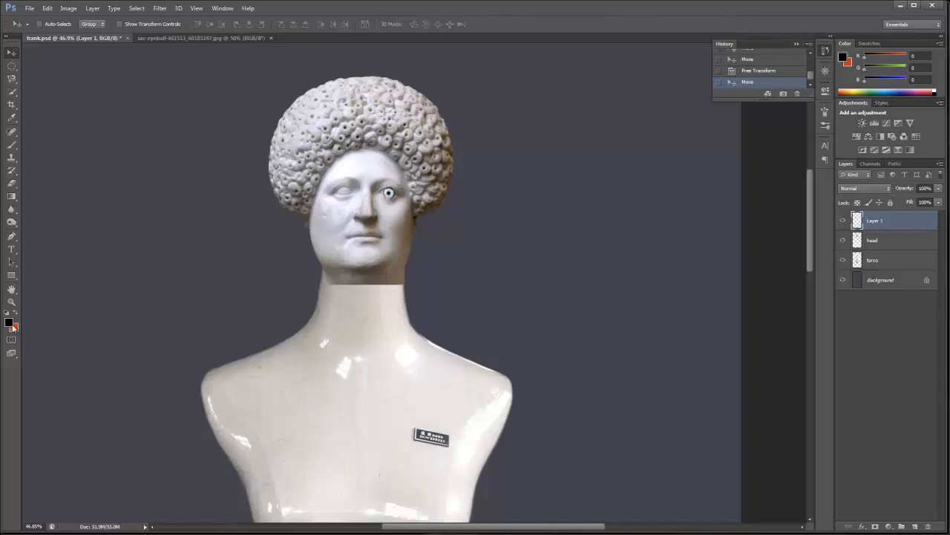
pyautogui.doubleClick(12, 301)
pyautogui.scroll(5, 232, 308)
pyautogui.scroll(1, 248, 307)
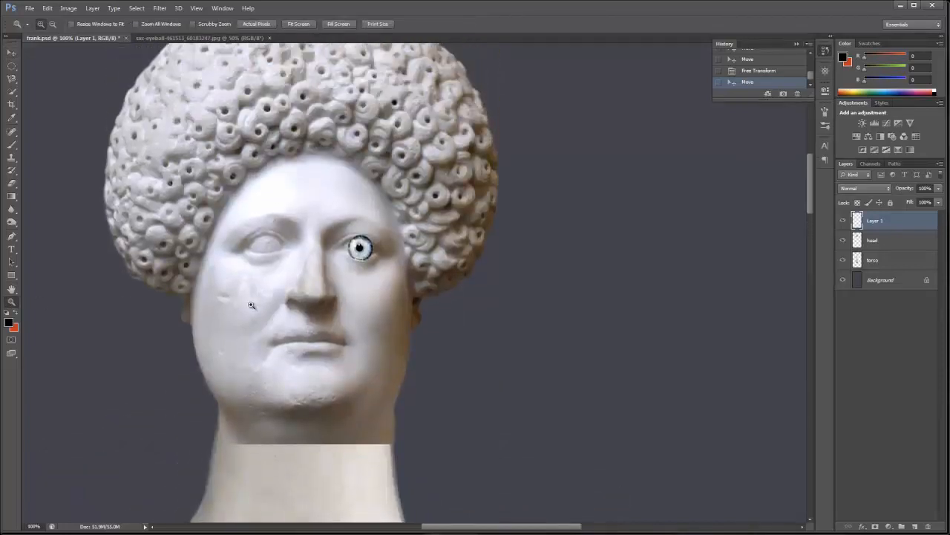
pyautogui.hotkey('ctrl', 't')
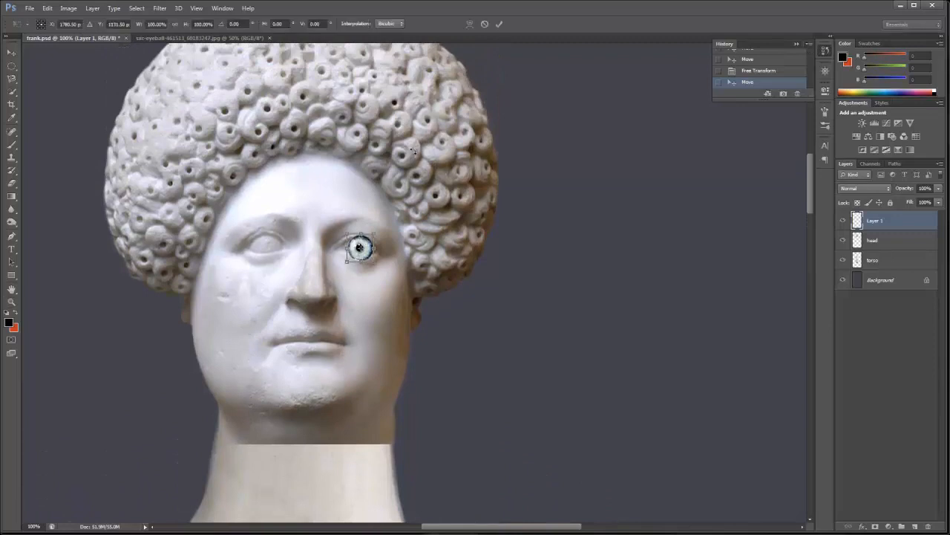
pyautogui.moveTo(373, 237); pyautogui.dragTo(369, 239)
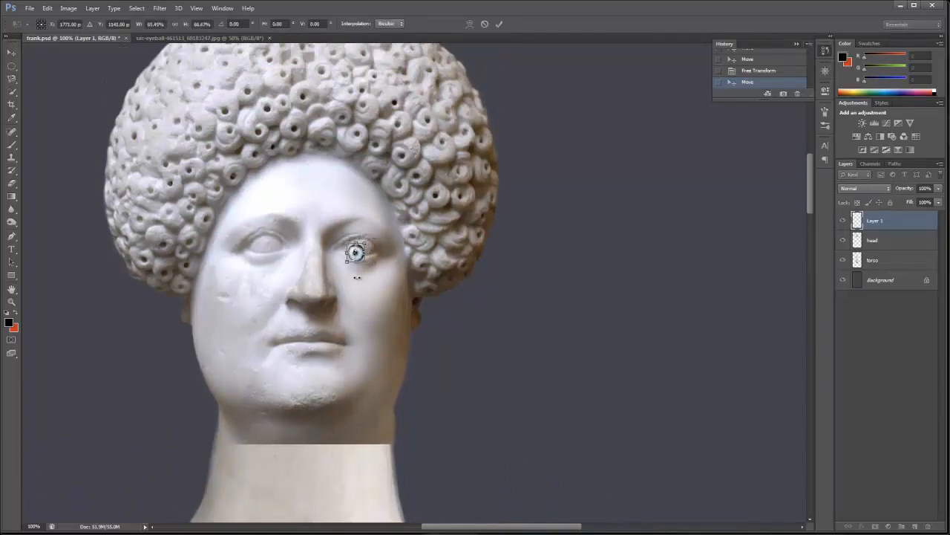
# Step: Nudge the scaled iris up and slightly right until it is centred in the eye socket, and apply the transform
pyautogui.press('Up')
pyautogui.press('Up')
pyautogui.press('Up')
pyautogui.press('Up')
pyautogui.press('Up')
pyautogui.press('Up')
pyautogui.press('Up')
pyautogui.press('Up')
pyautogui.press('Up')
pyautogui.press('Up')
pyautogui.press('Right')
pyautogui.press('Right')
pyautogui.press('Up')
pyautogui.press('Up')
pyautogui.press('Right')
pyautogui.press('Right')
pyautogui.press('Right')
pyautogui.press('Right')
pyautogui.press('Up')
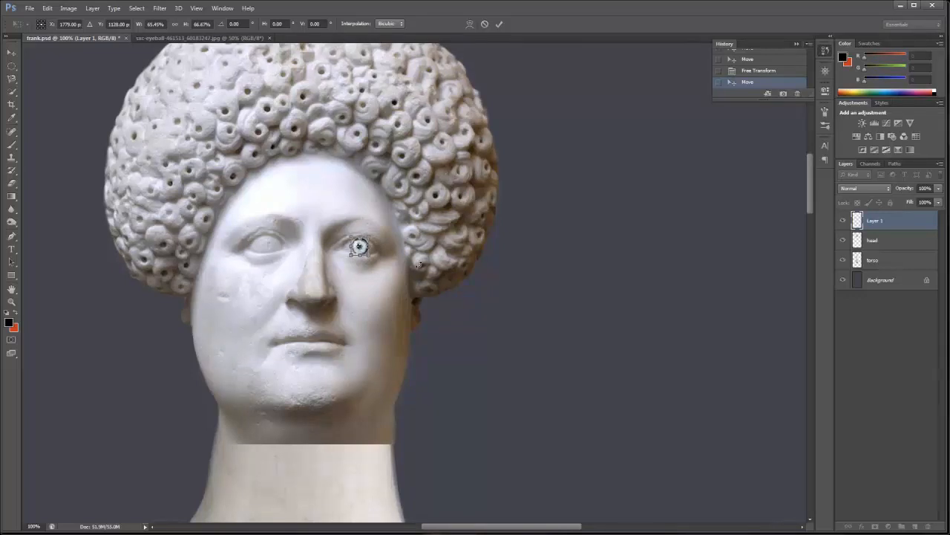
pyautogui.press('Right')
pyautogui.click(499, 25)
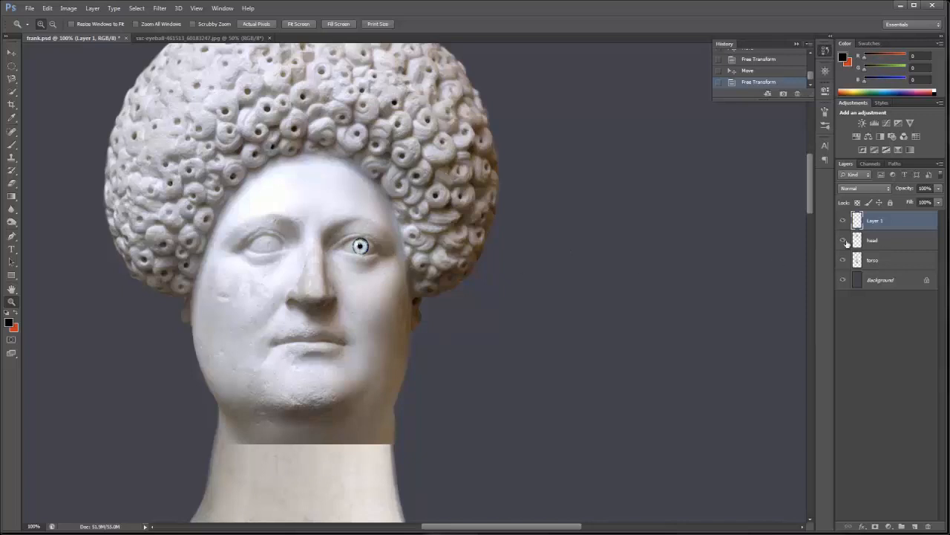
# Step: Rename Layer 1 as "rt eye"
pyautogui.doubleClick(880, 219)
pyautogui.write('eye')
pyautogui.press('Return')
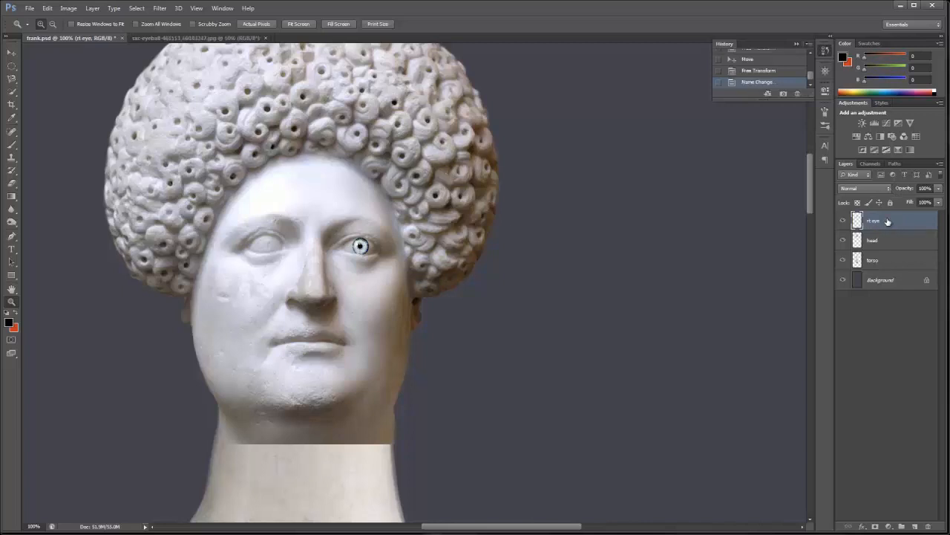
# Step: Duplicate the rt eye layer and rename the copy "left eye"
pyautogui.moveTo(888, 221); pyautogui.dragTo(917, 526)
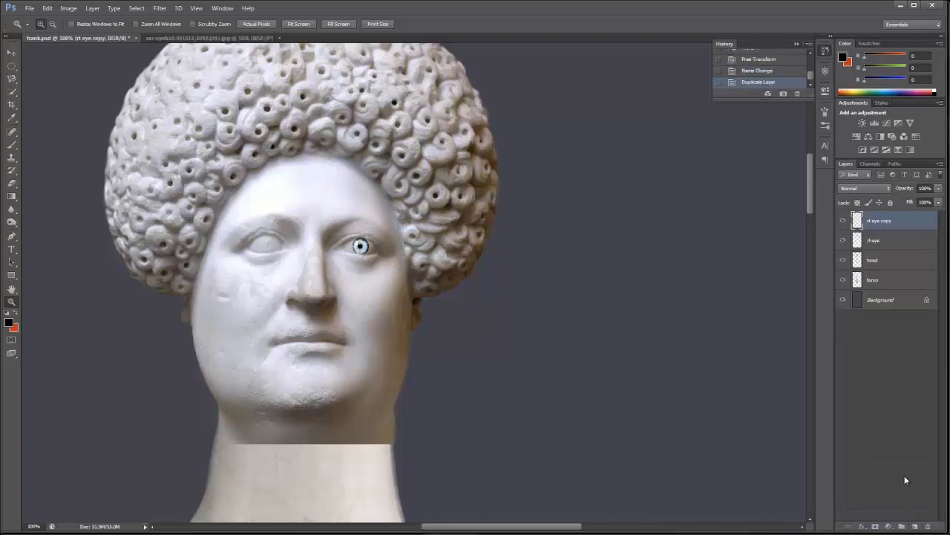
pyautogui.doubleClick(881, 221)
pyautogui.press('BackSpace')
pyautogui.write('left eye')
pyautogui.press('Return')
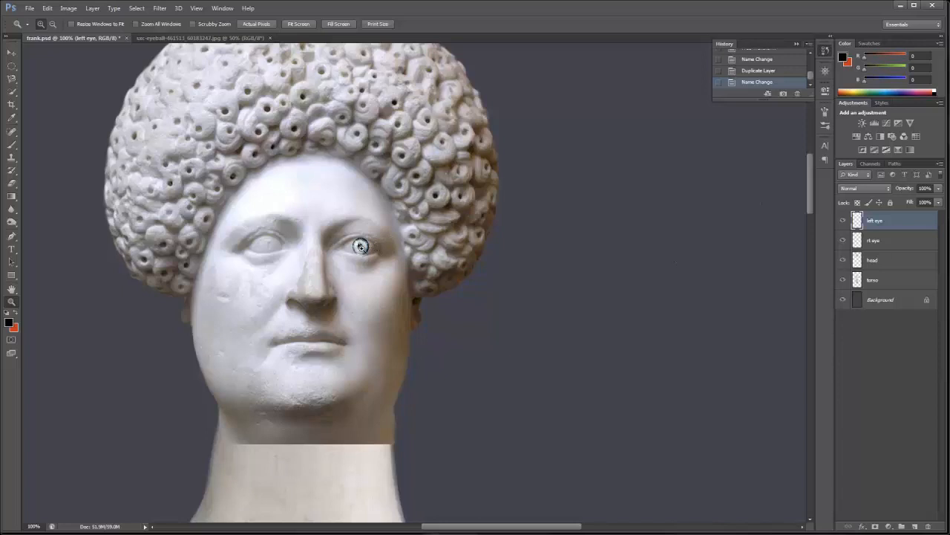
# Step: Move the left eye layer onto the statue's other, blank eye and flip it horizontally with Free Transform
pyautogui.press('v')
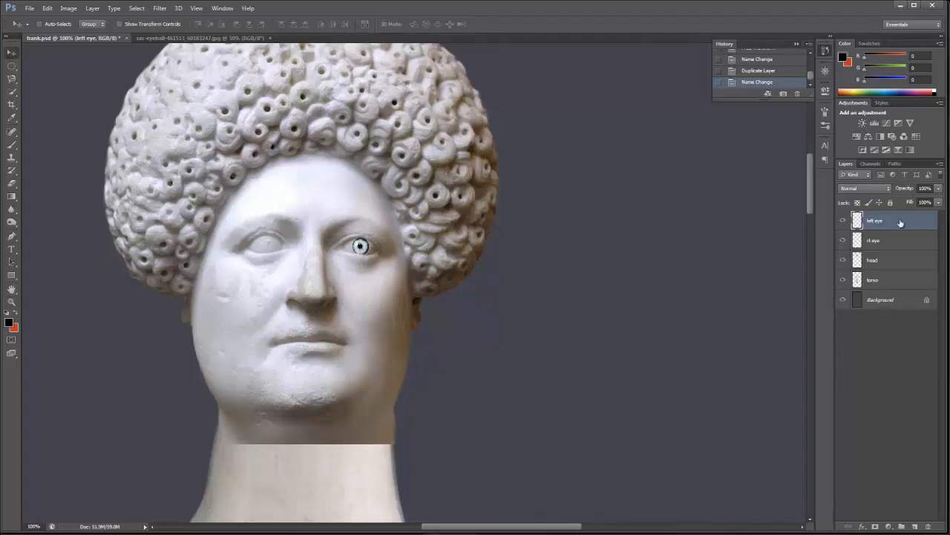
pyautogui.moveTo(344, 266); pyautogui.dragTo(250, 264)
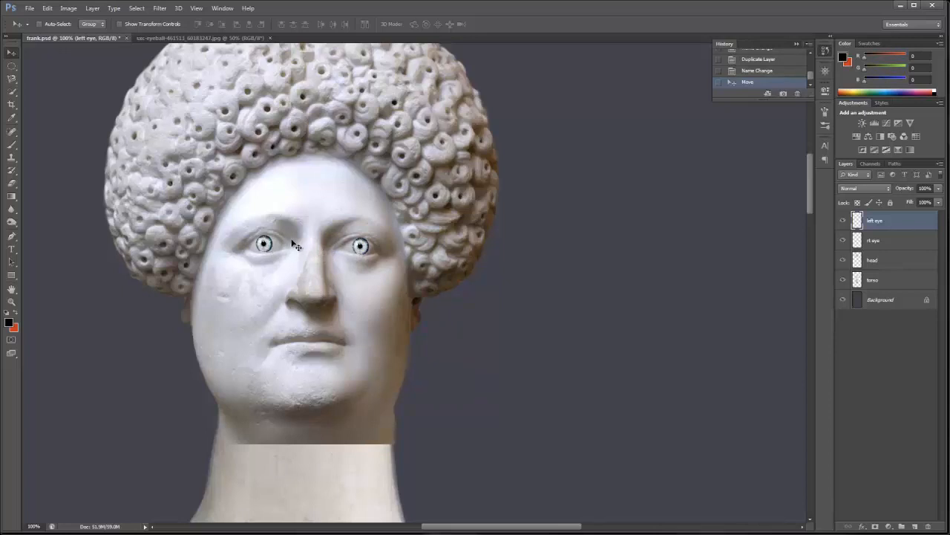
pyautogui.hotkey('ctrl', 't')
pyautogui.rightClick(268, 248)
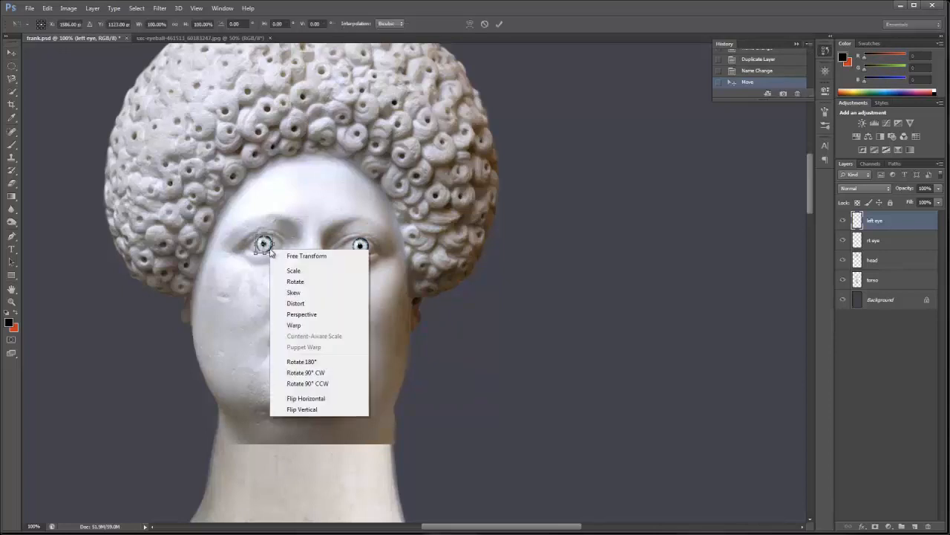
pyautogui.click(316, 399)
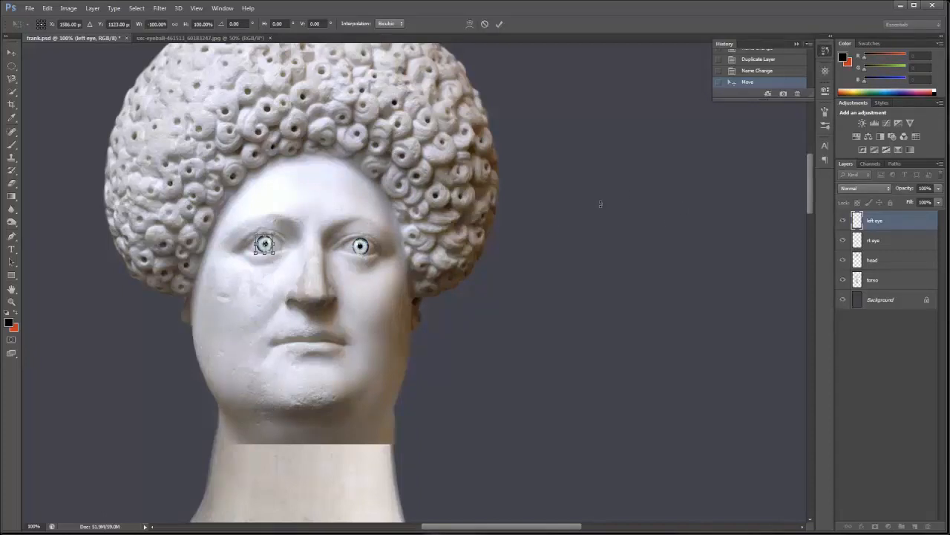
pyautogui.click(498, 24)
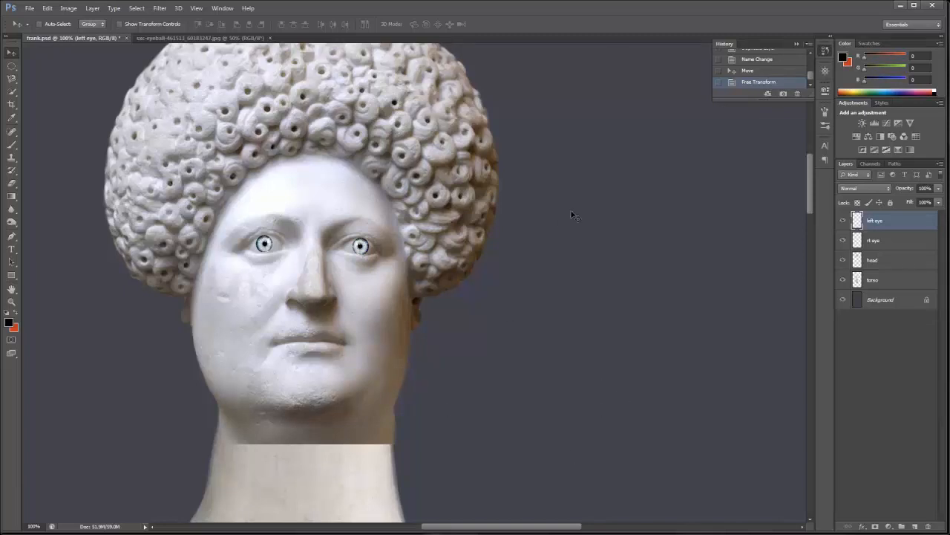
# Step: Nudge the left eye layer slightly right and up to centre the iris in its socket
pyautogui.press('Right')
pyautogui.press('Right')
pyautogui.press('Right')
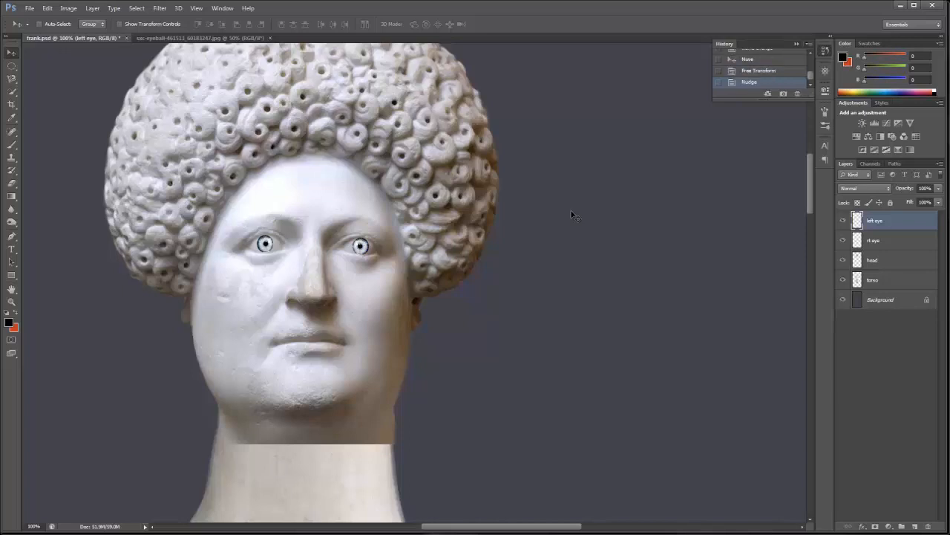
pyautogui.press('Left')
pyautogui.press('Left')
pyautogui.press('Up')
pyautogui.press('Down')
pyautogui.press('Up')
pyautogui.press('Down')
pyautogui.press('Up')
pyautogui.press('Down')
pyautogui.press('Up')
# Step: Compare both eyes with the whole statue in view and nudge the rt eye layer slightly left
pyautogui.doubleClick(14, 290)
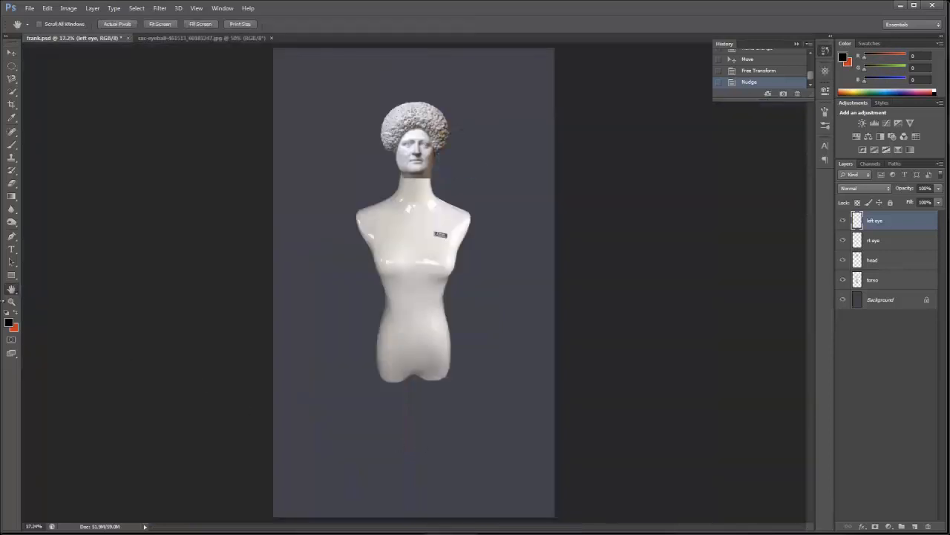
pyautogui.doubleClick(11, 302)
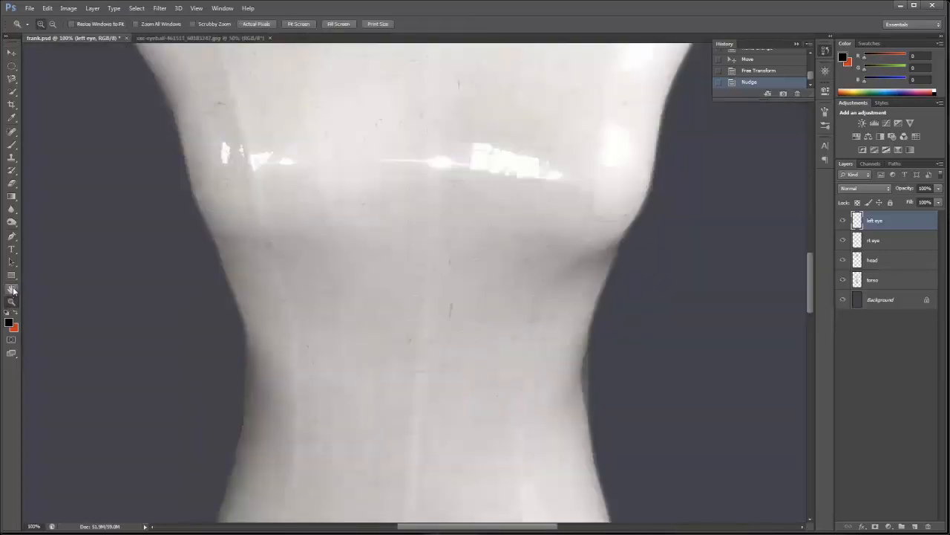
pyautogui.doubleClick(12, 290)
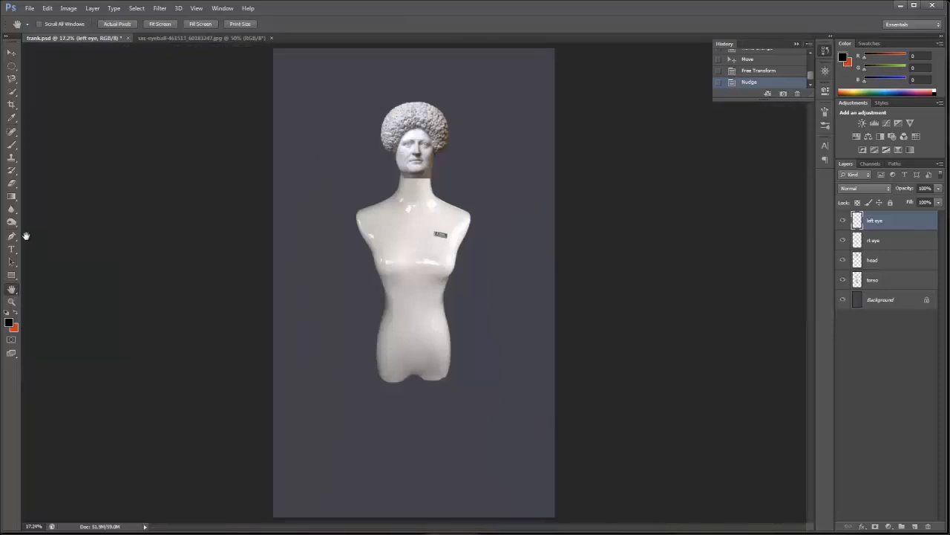
pyautogui.click(12, 301)
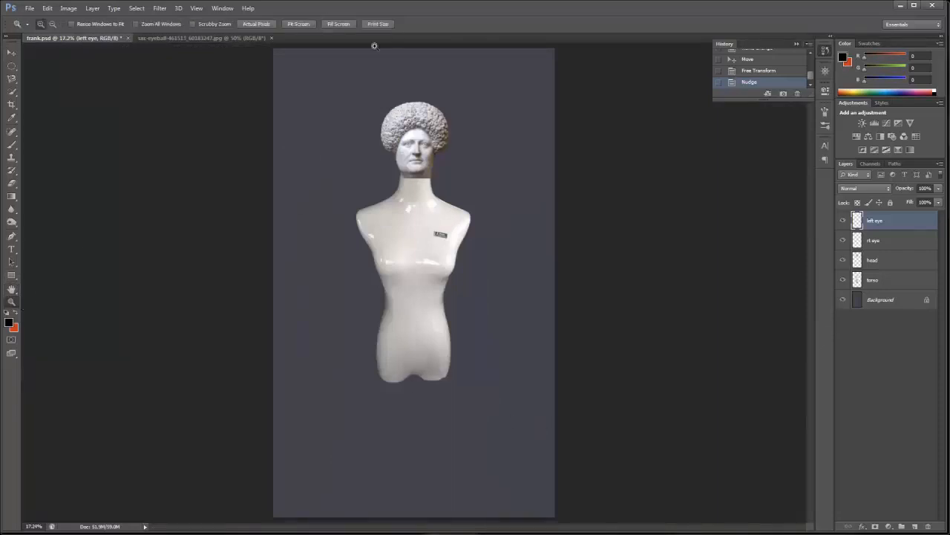
pyautogui.moveTo(362, 81); pyautogui.dragTo(510, 341)
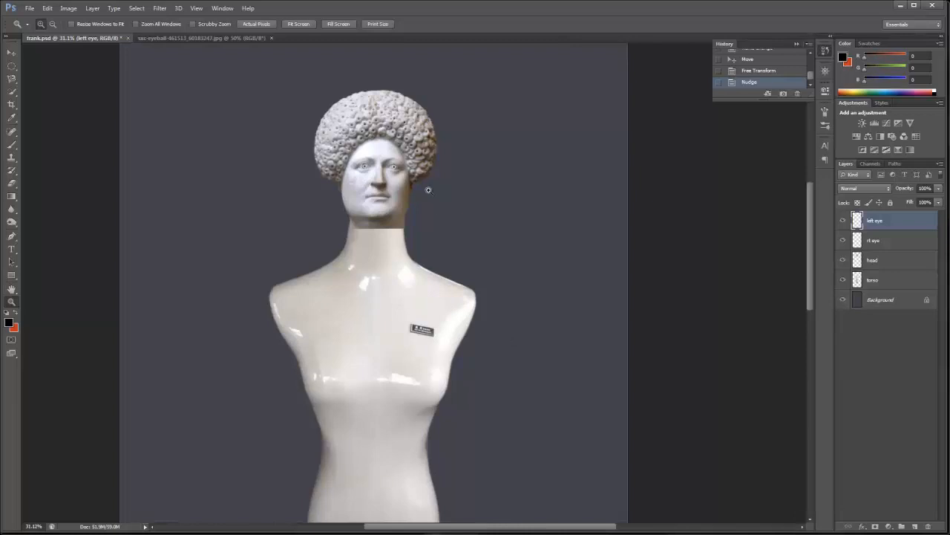
pyautogui.click(876, 243)
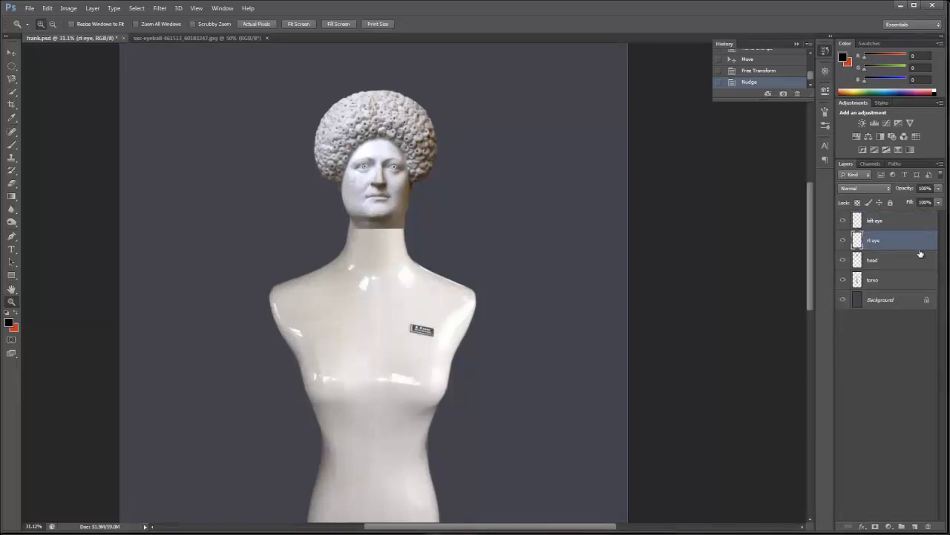
pyautogui.press('v')
pyautogui.press('Left')
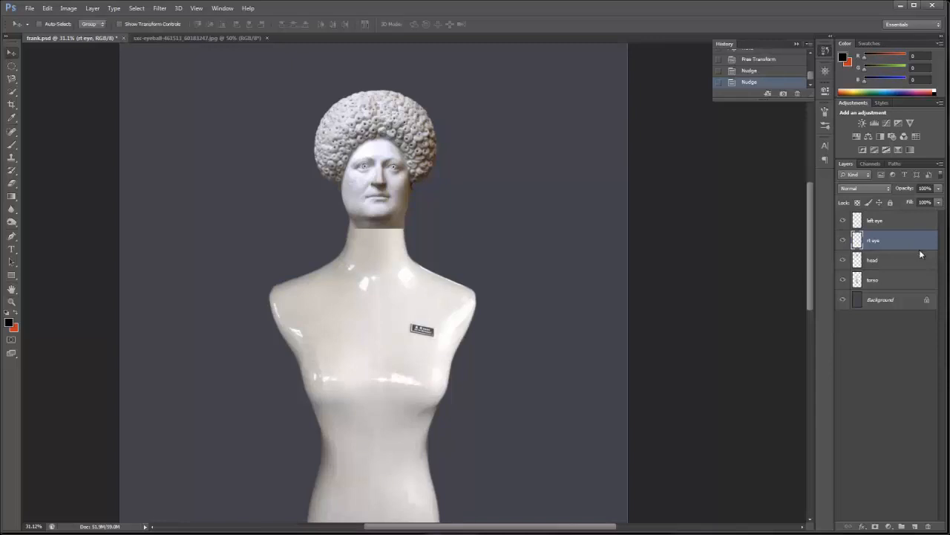